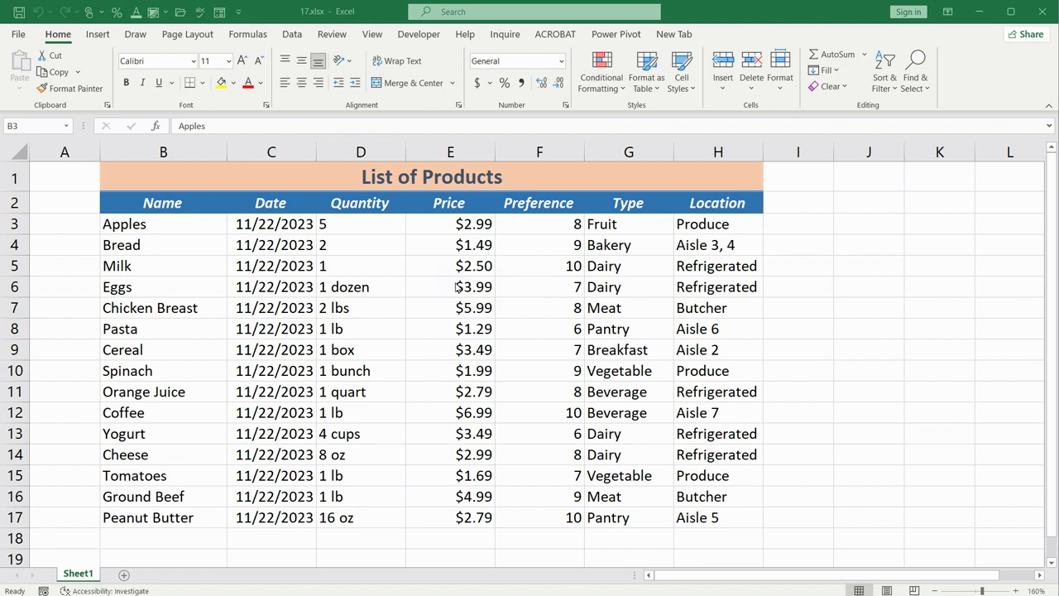
Turn off the Locked protection setting for the price cells E3:E17.
{"action": "left_click_drag", "start_coordinate": [449, 226], "coordinate": [449, 397]}
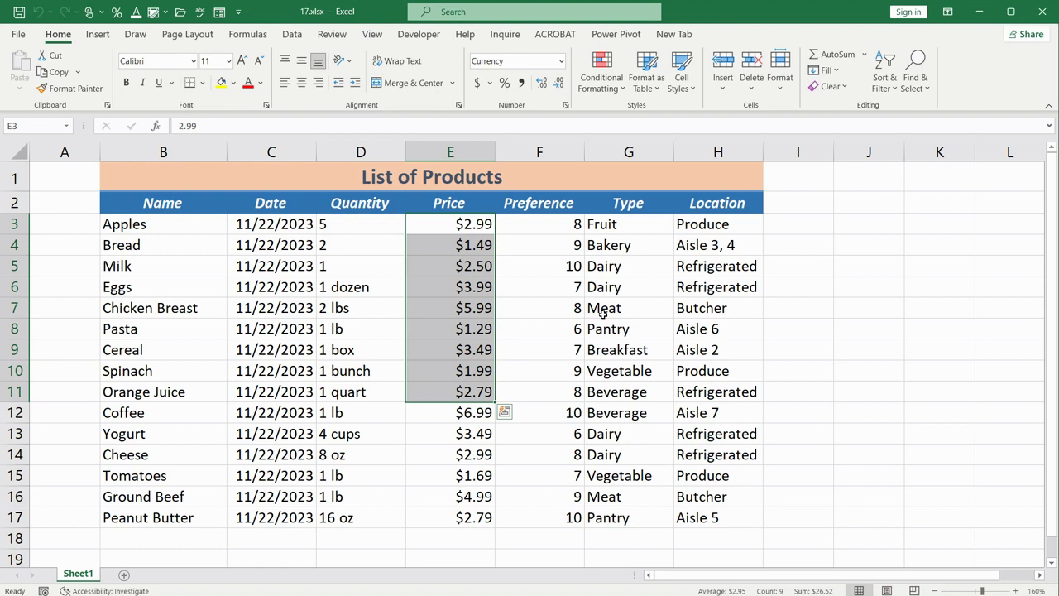
{"action": "left_click", "coordinate": [471, 222]}
{"action": "left_click_drag", "start_coordinate": [472, 222], "coordinate": [468, 518]}
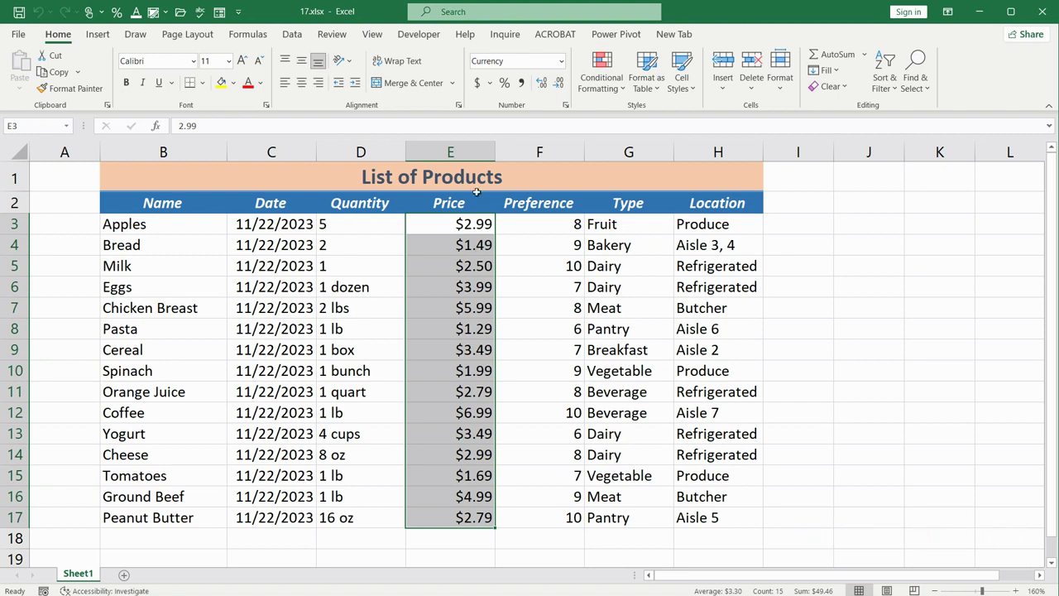
{"action": "left_click", "coordinate": [66, 38]}
{"action": "left_click", "coordinate": [266, 105]}
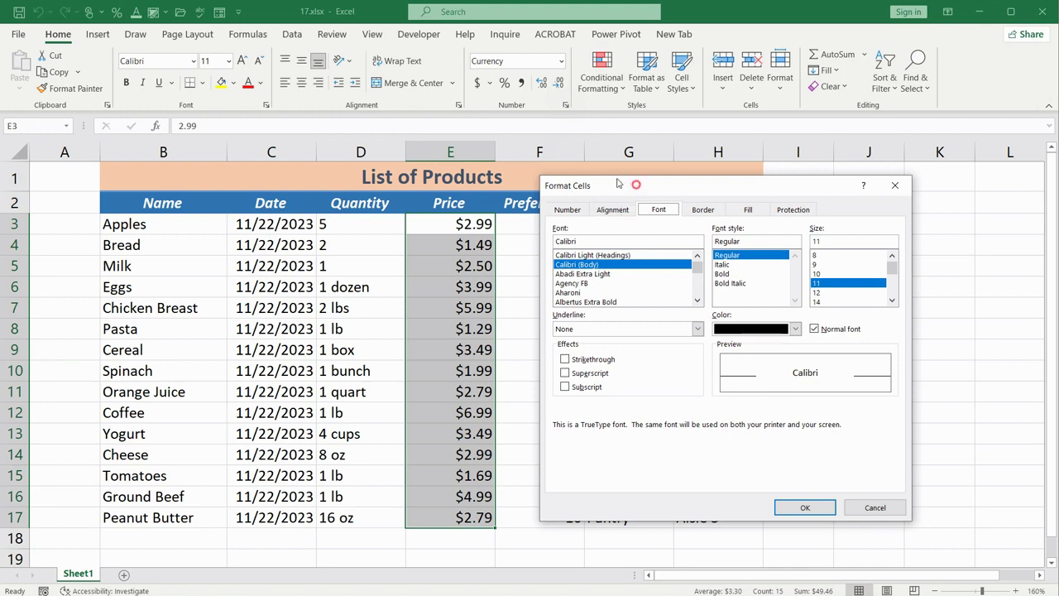
{"action": "left_click_drag", "start_coordinate": [635, 187], "coordinate": [520, 147]}
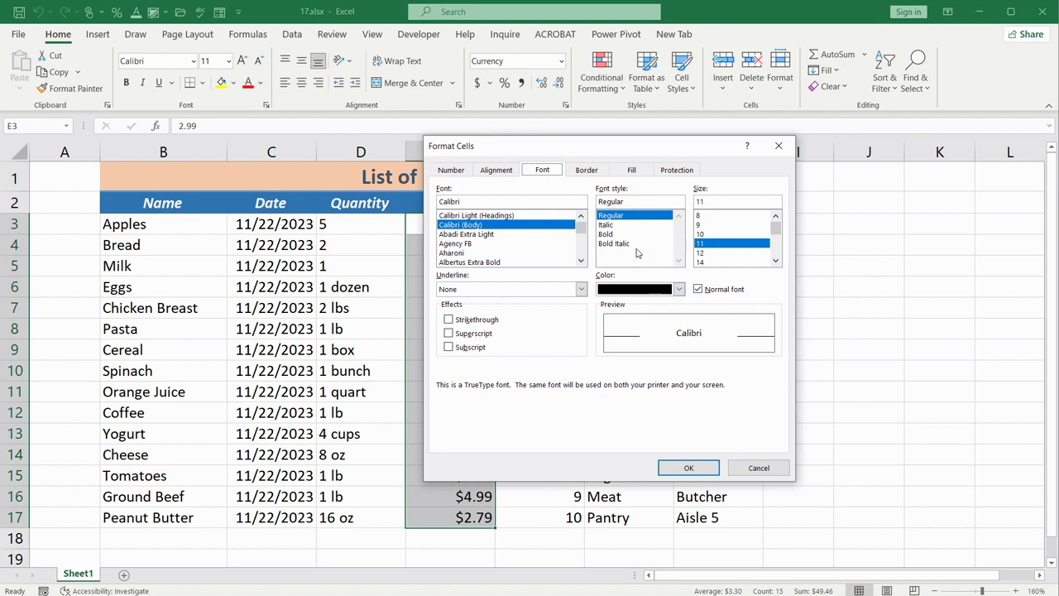
{"action": "left_click", "coordinate": [583, 172]}
{"action": "left_click", "coordinate": [497, 170]}
{"action": "left_click", "coordinate": [453, 170]}
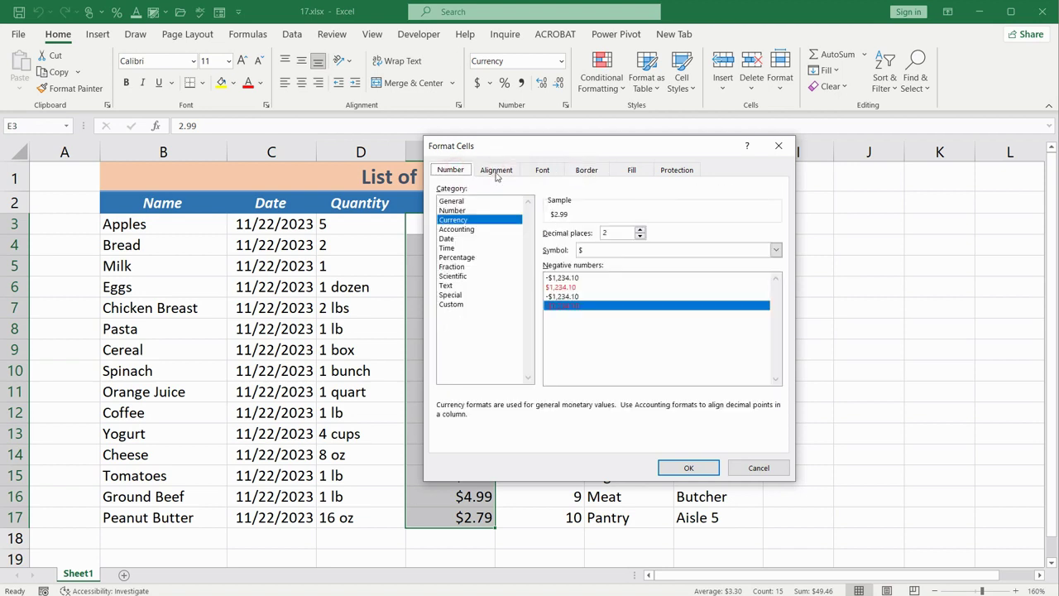
{"action": "left_click", "coordinate": [676, 172]}
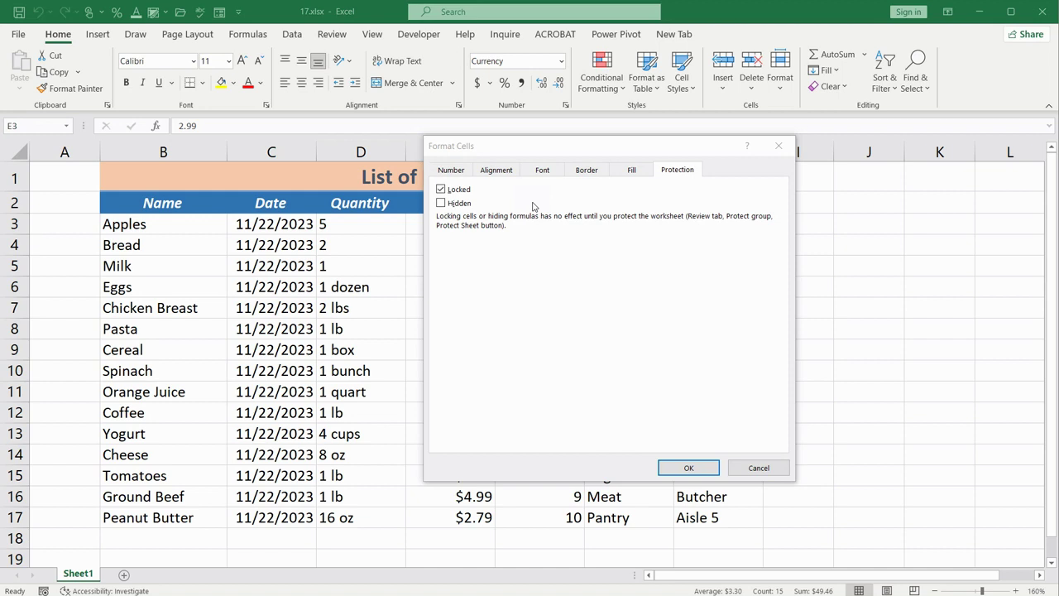
{"action": "left_click", "coordinate": [460, 191]}
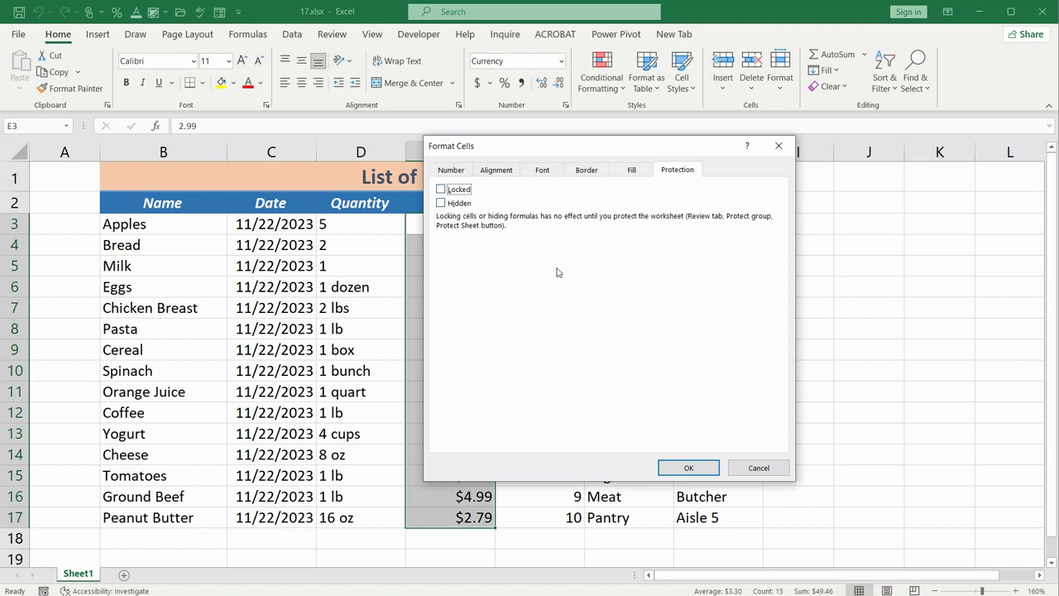
{"action": "left_click", "coordinate": [679, 466]}
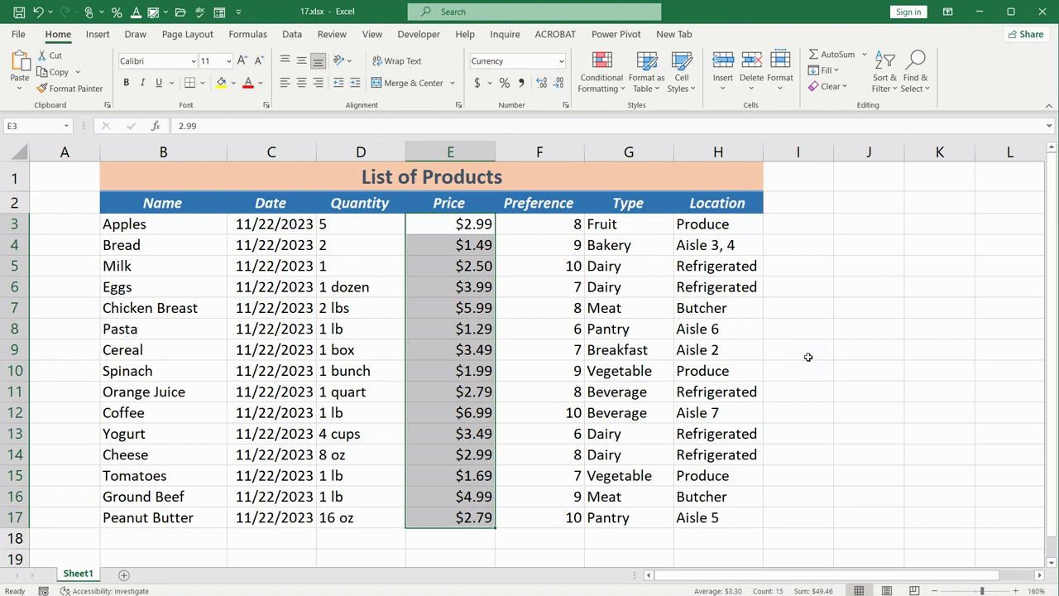
Protect the sheet without a password, allowing only the selection of locked and unlocked cells.
{"action": "left_click", "coordinate": [329, 36]}
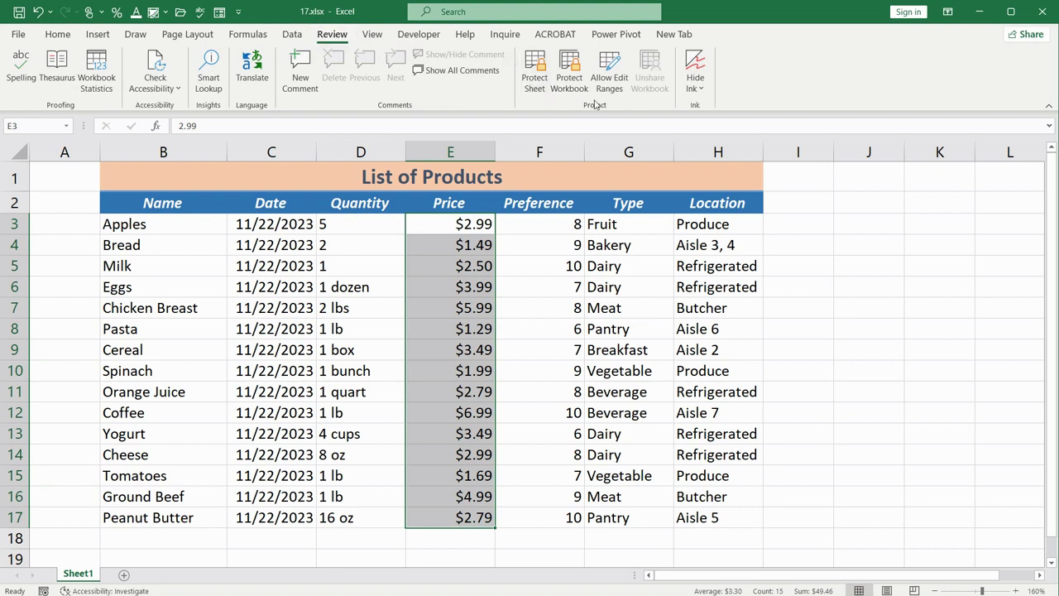
{"action": "left_click", "coordinate": [529, 82]}
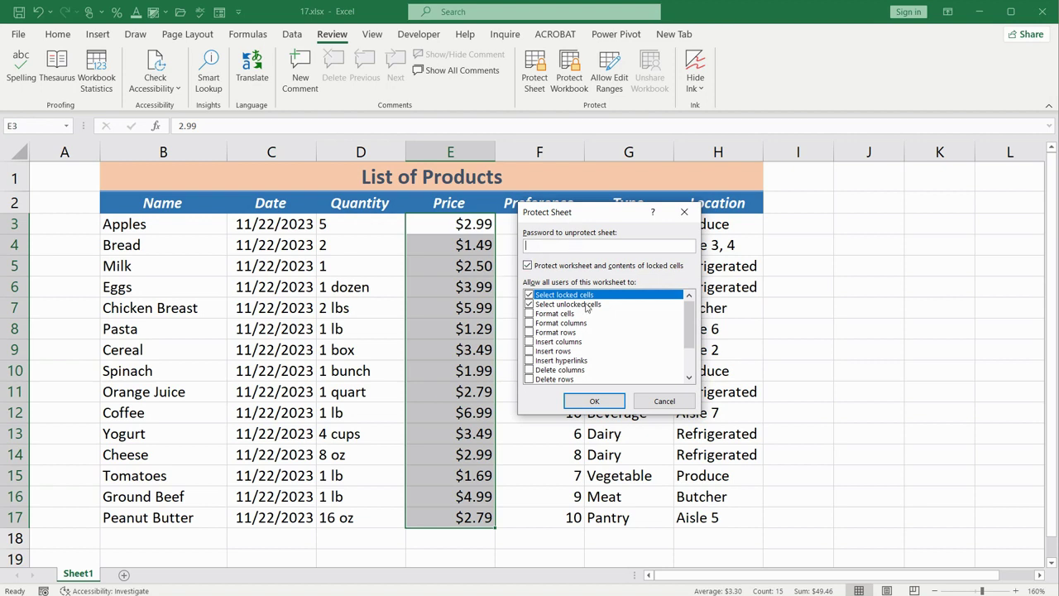
{"action": "left_click", "coordinate": [593, 401]}
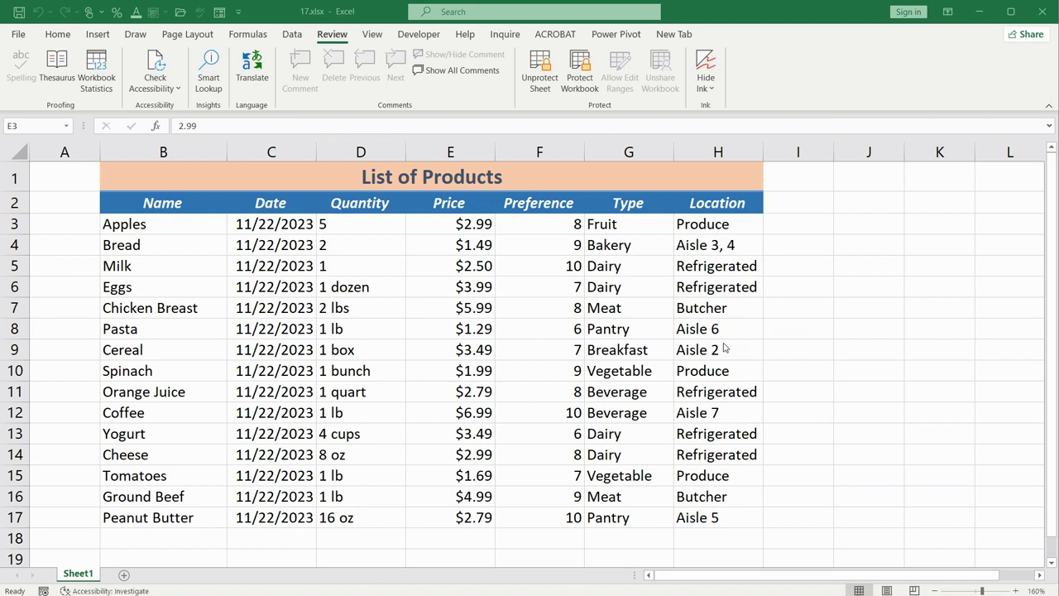
Try to edit the Type entry for Chicken Breast in cell G7 on the protected sheet.
{"action": "left_click", "coordinate": [606, 270]}
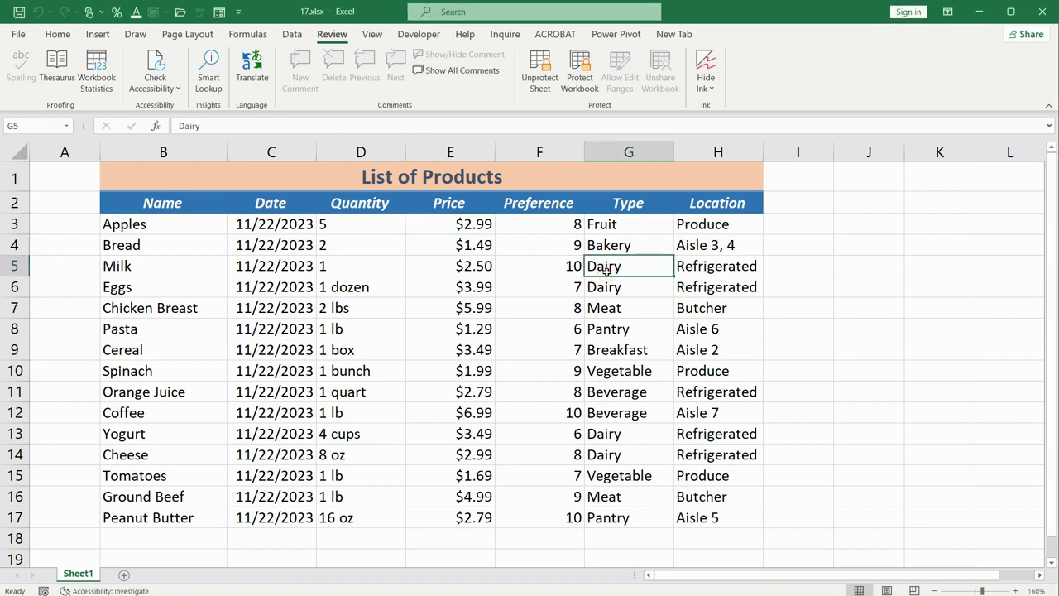
{"action": "left_click", "coordinate": [610, 312]}
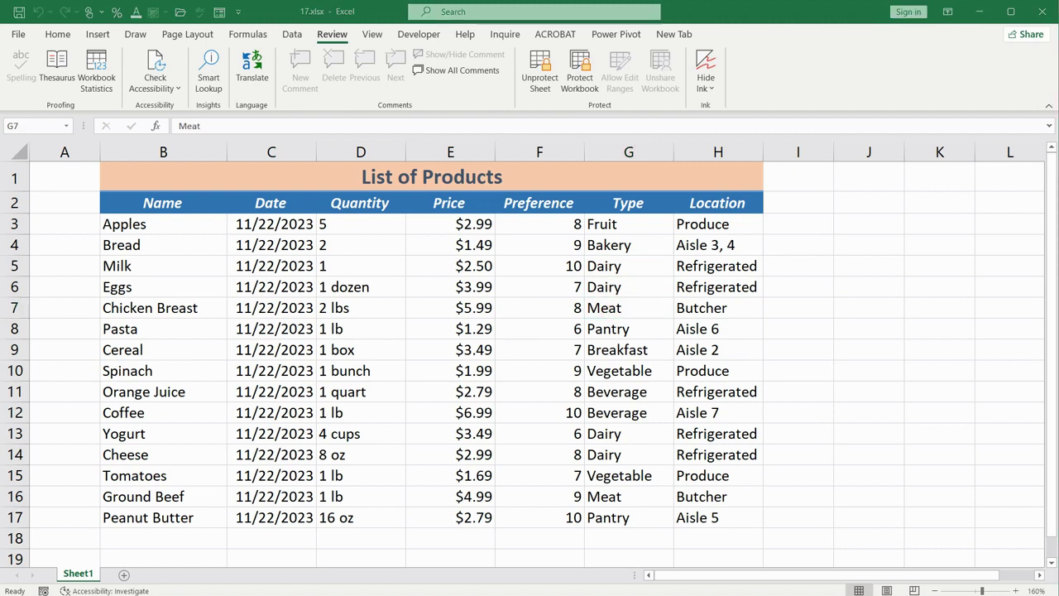
{"action": "left_click", "coordinate": [58, 36]}
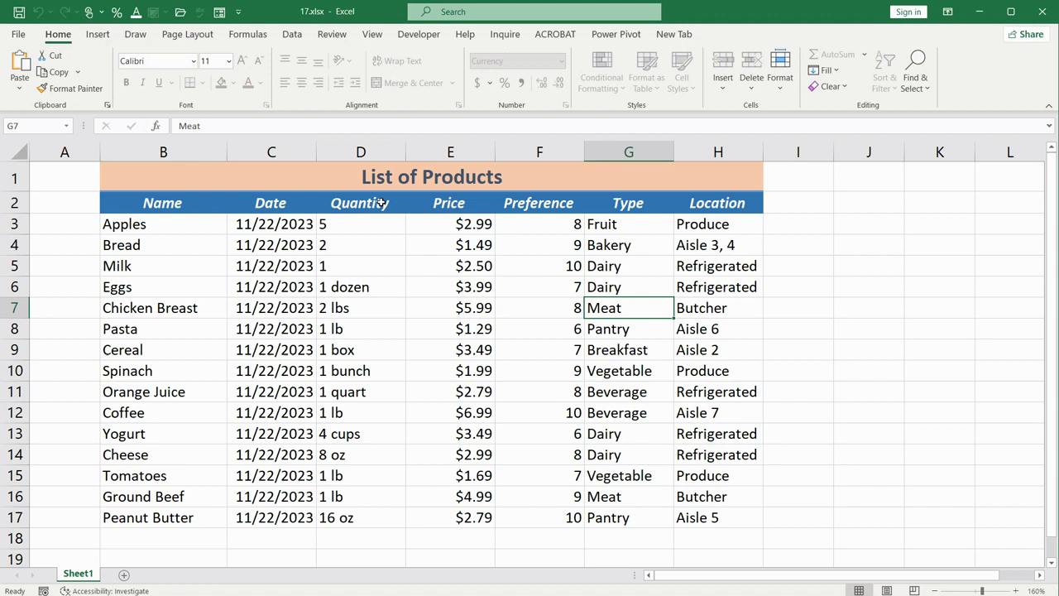
{"action": "left_click", "coordinate": [513, 244]}
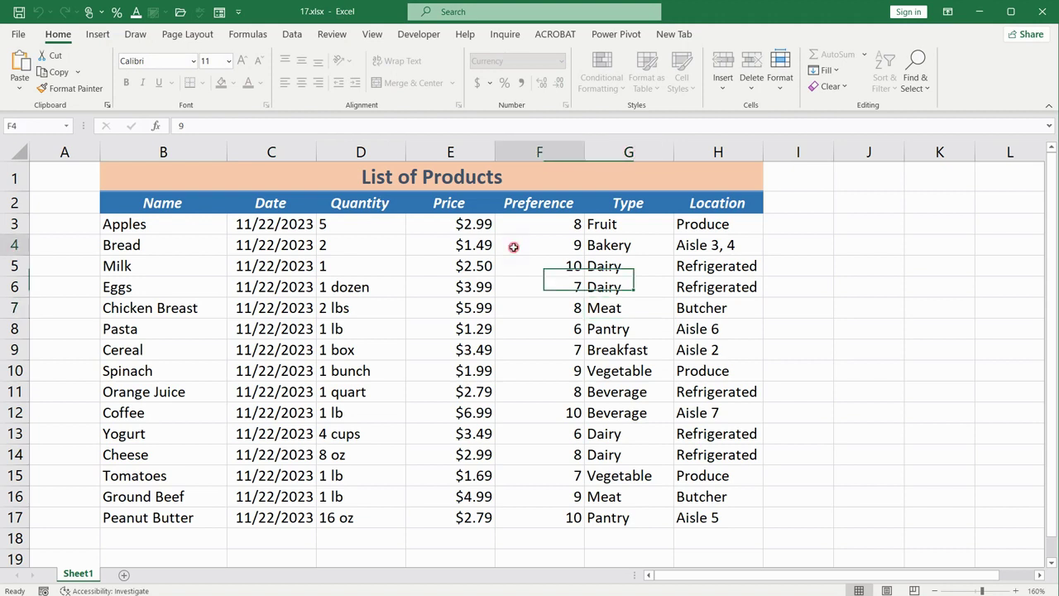
{"action": "left_click", "coordinate": [537, 322]}
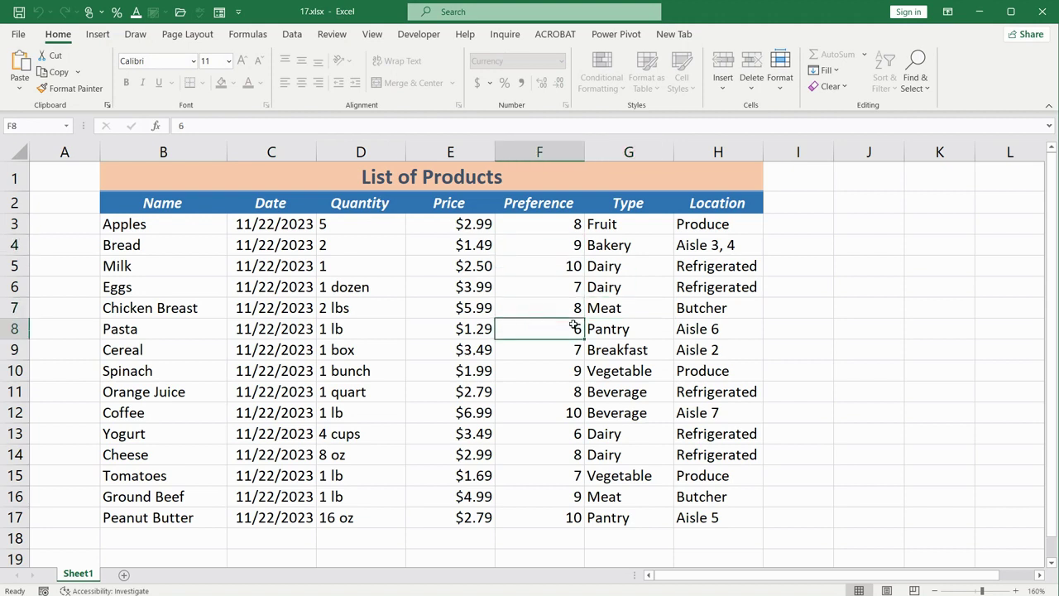
{"action": "left_click", "coordinate": [591, 286]}
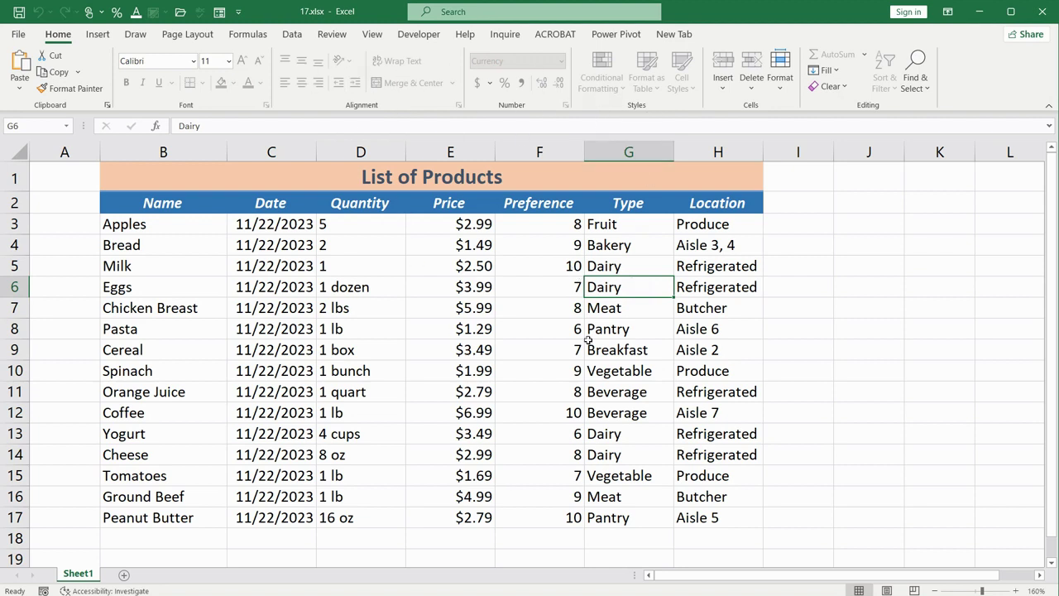
{"action": "left_click", "coordinate": [635, 324]}
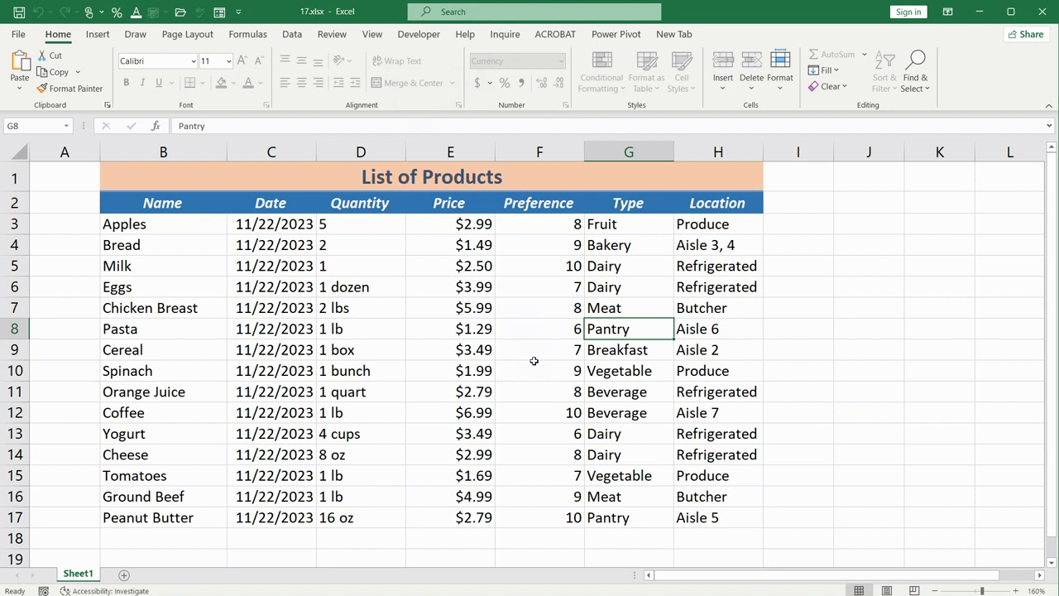
{"action": "left_click", "coordinate": [624, 275]}
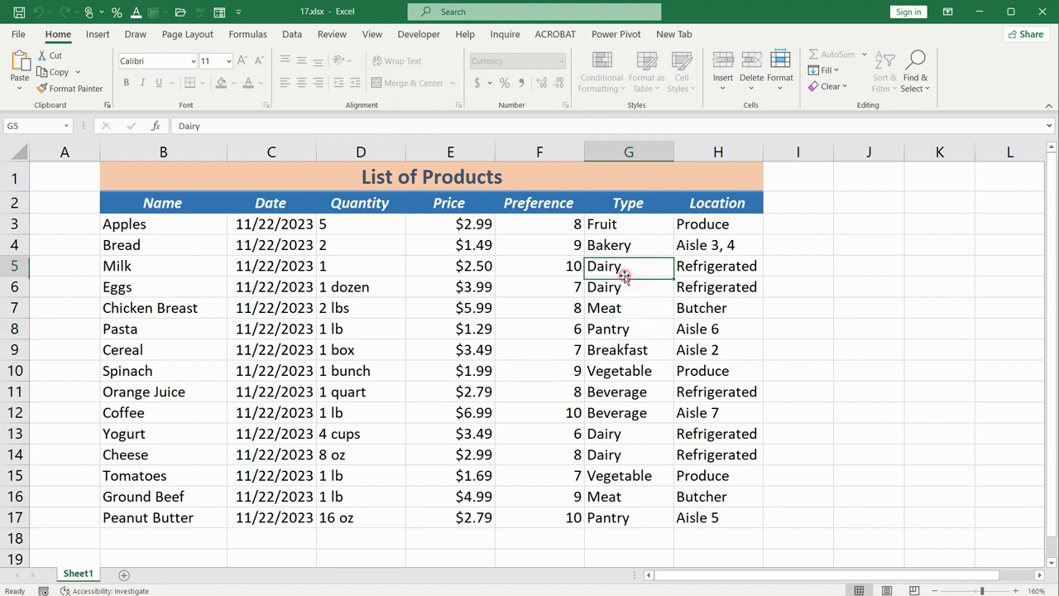
{"action": "left_click", "coordinate": [609, 312]}
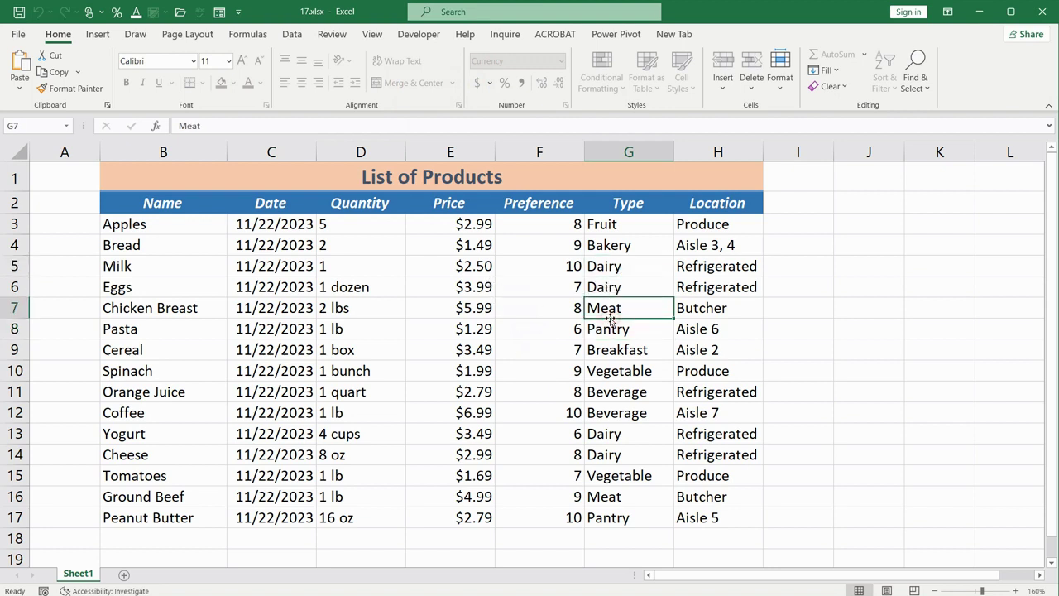
{"action": "double_click", "coordinate": [611, 308]}
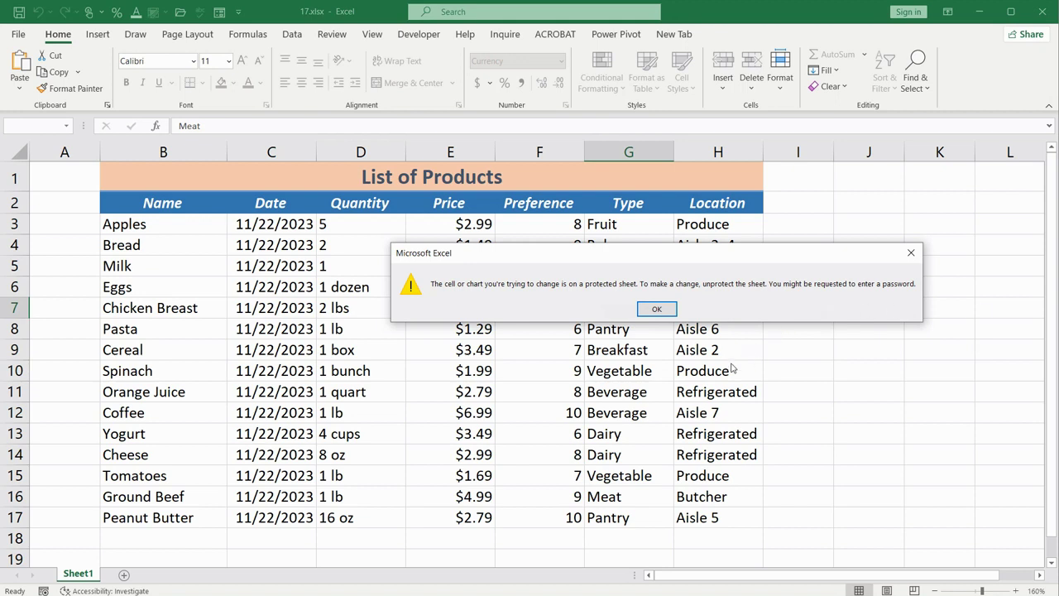
{"action": "left_click", "coordinate": [657, 309]}
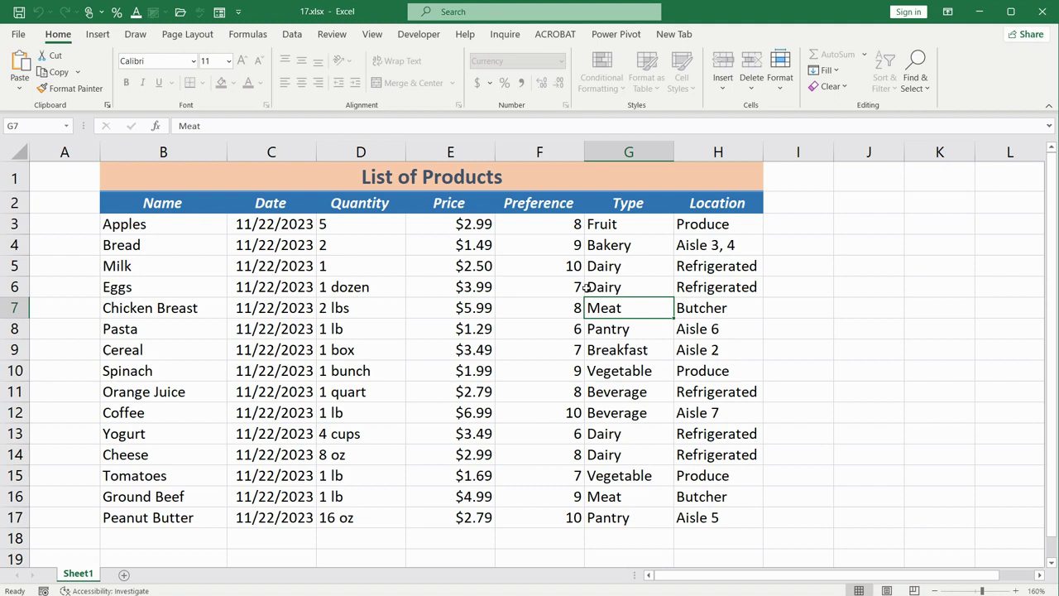
Try to edit the Type entry for Bread in cell G4.
{"action": "left_click", "coordinate": [625, 265]}
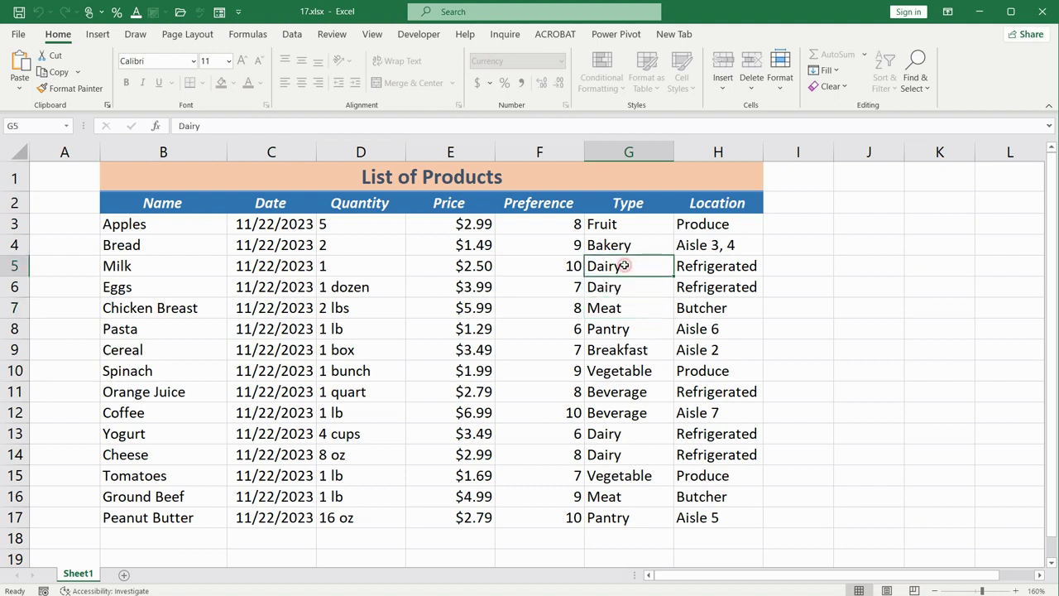
{"action": "left_click", "coordinate": [625, 244]}
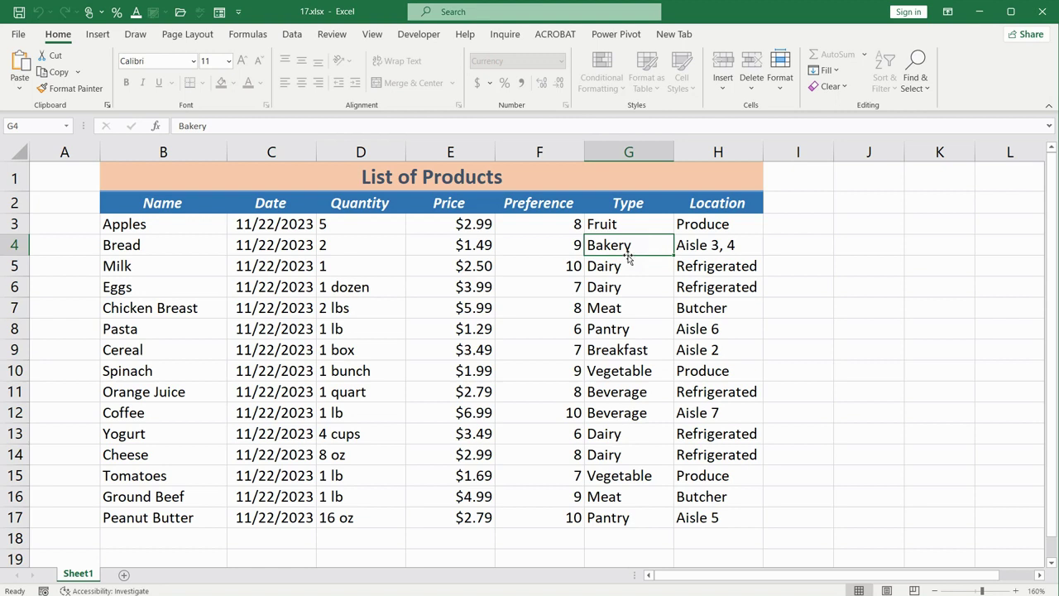
{"action": "double_click", "coordinate": [629, 257]}
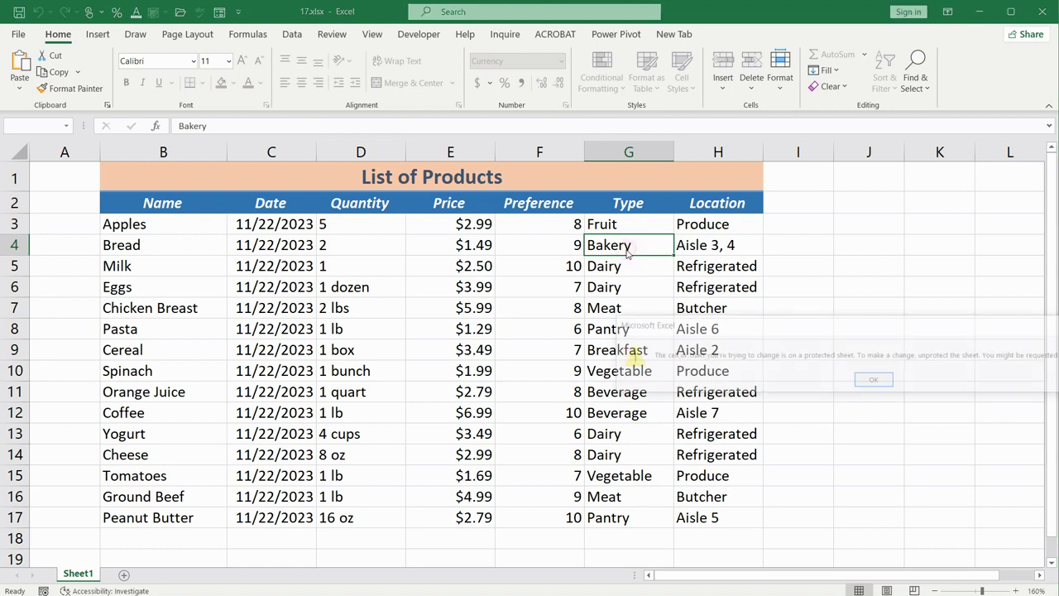
{"action": "left_click", "coordinate": [872, 382]}
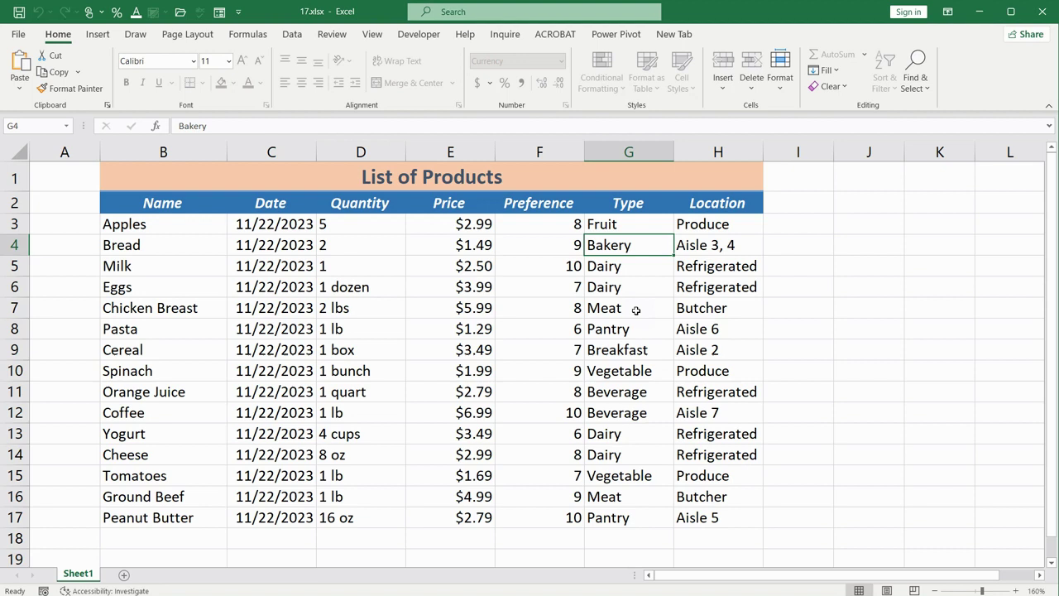
Set the price of Milk in E5 to 3 and the price of Cereal in E9 to 5.
{"action": "left_click", "coordinate": [480, 266]}
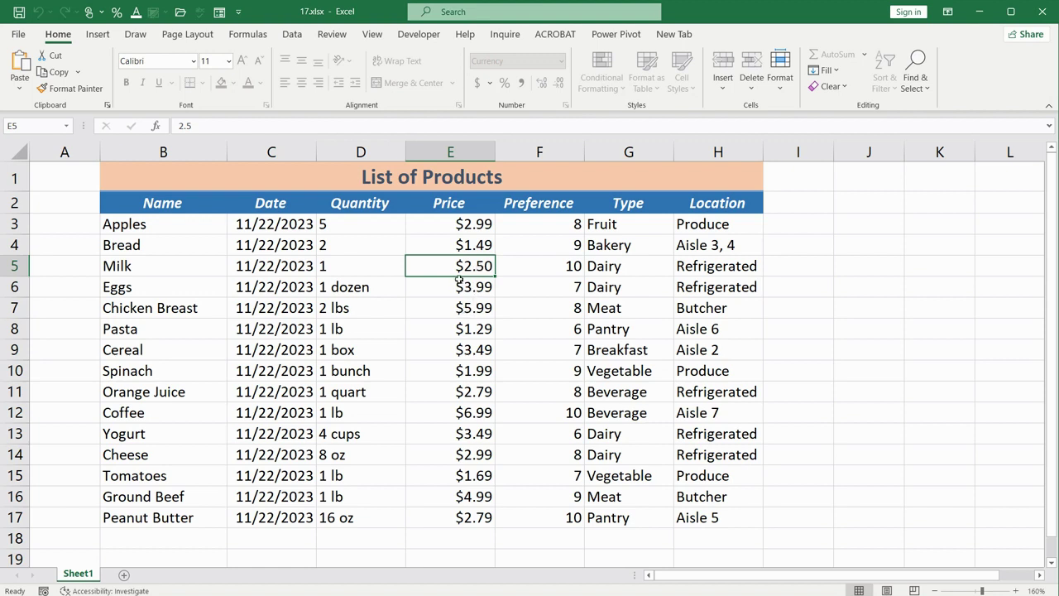
{"action": "type", "text": "3"}
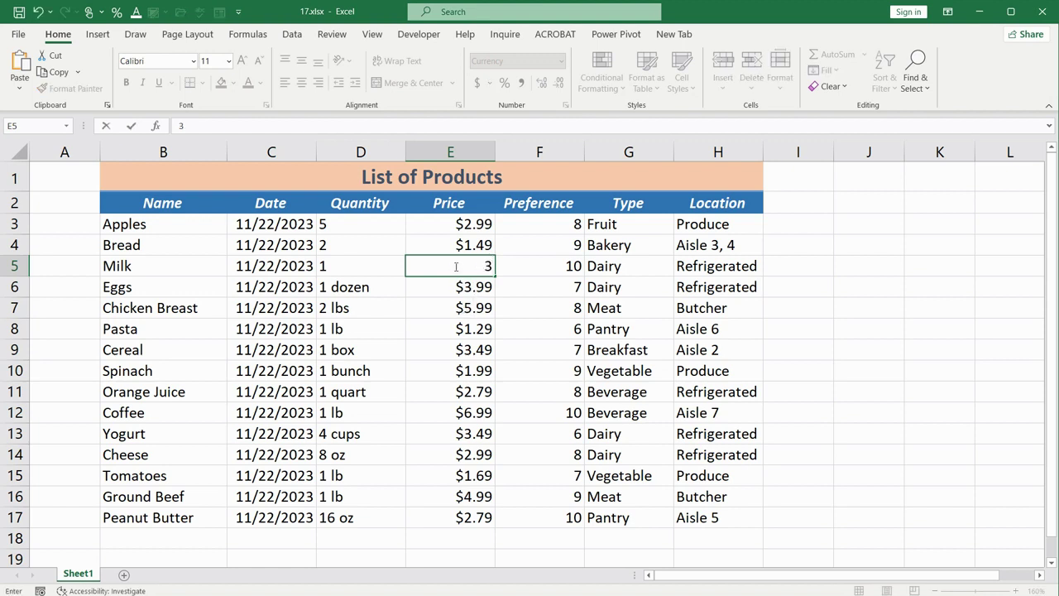
{"action": "key", "text": "Return"}
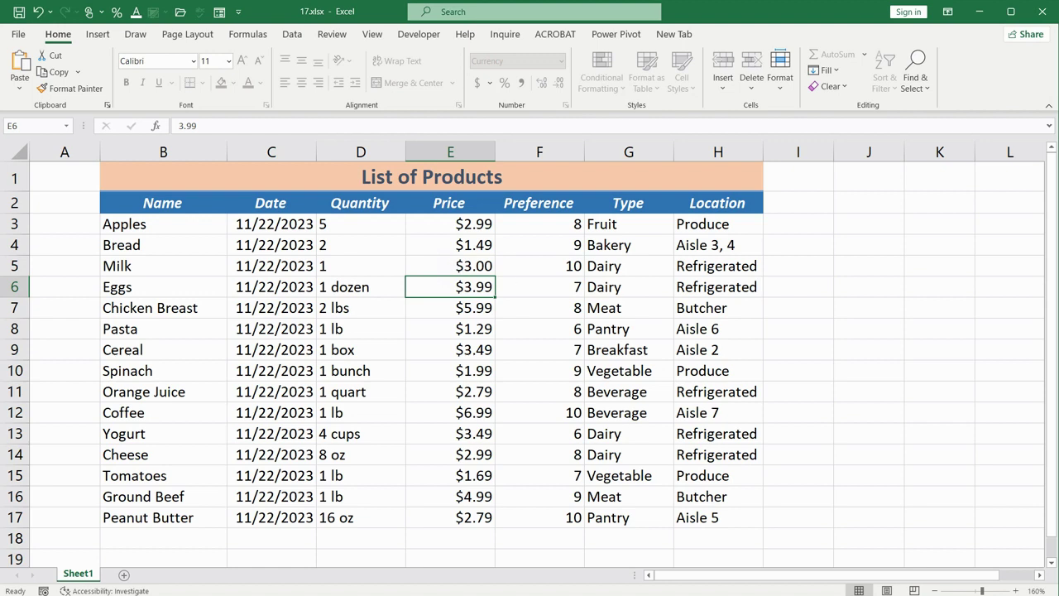
{"action": "left_click", "coordinate": [467, 350]}
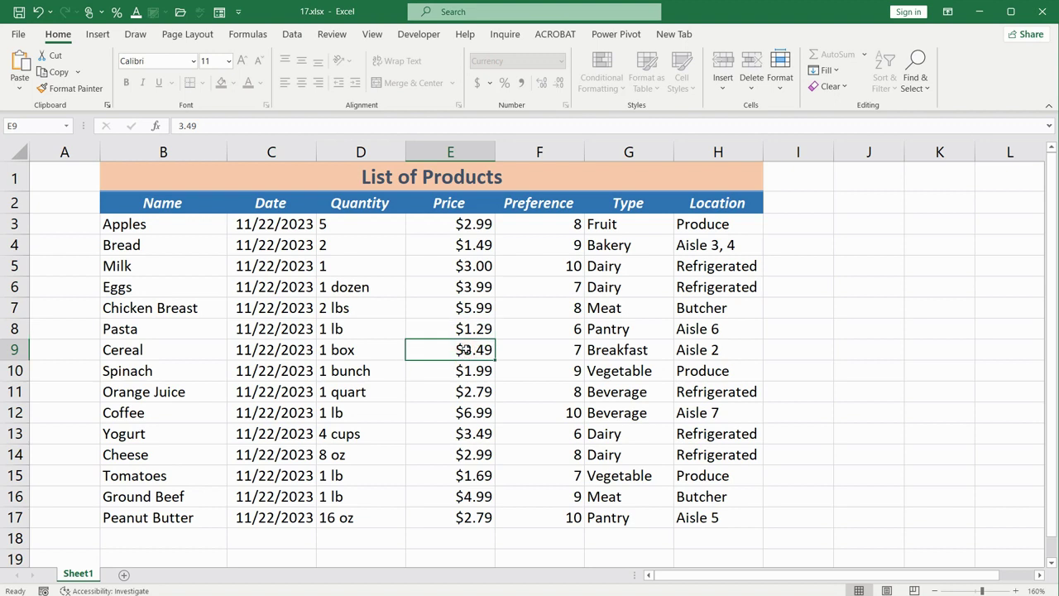
{"action": "type", "text": "5"}
{"action": "key", "text": "Return"}
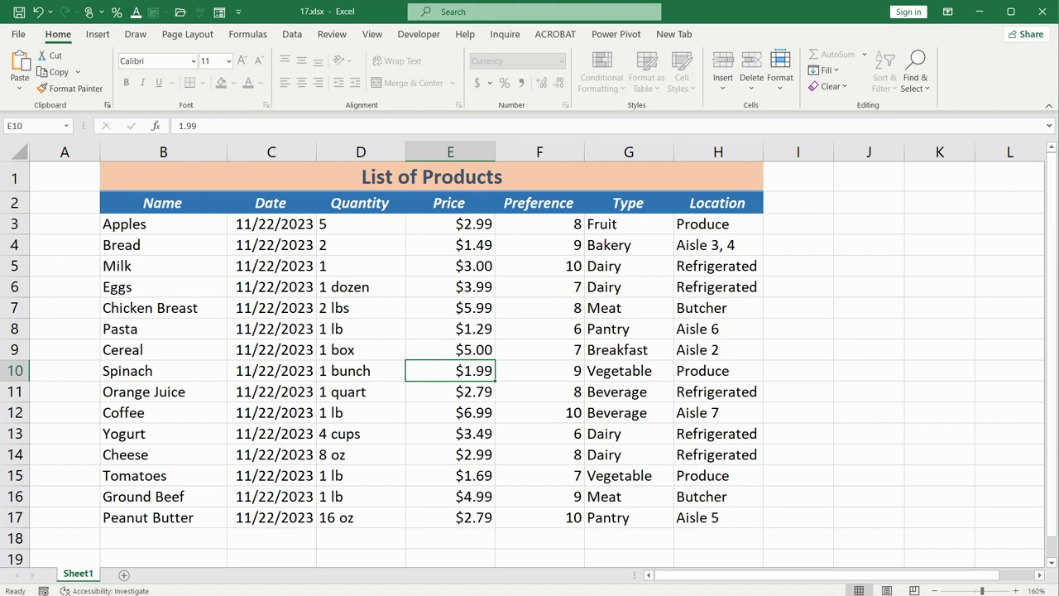
Try to edit the Location entry for Chicken Breast in cell H7.
{"action": "left_click", "coordinate": [700, 308]}
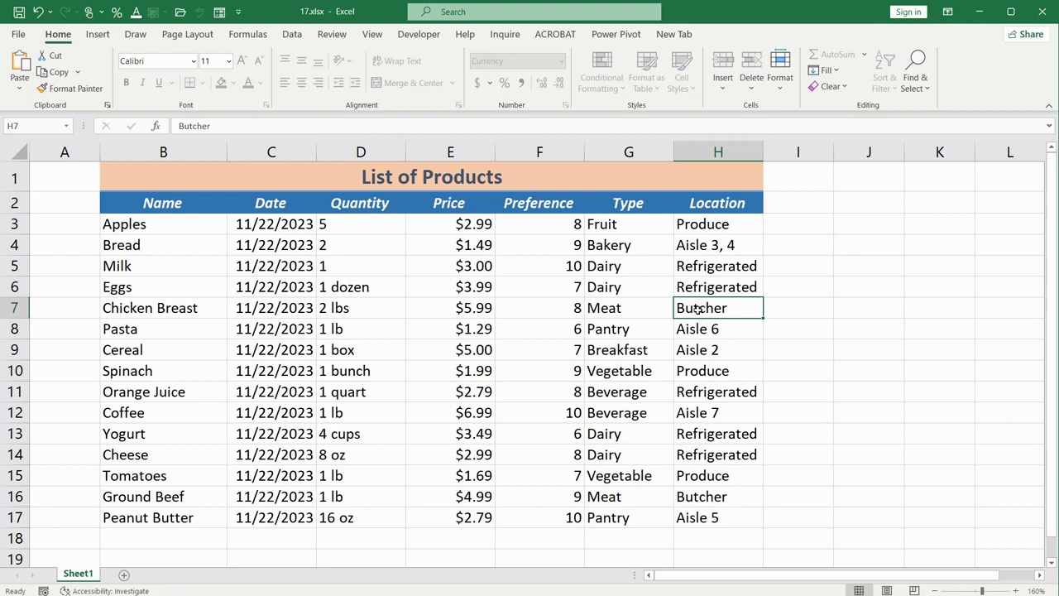
{"action": "double_click", "coordinate": [699, 307]}
{"action": "left_click", "coordinate": [874, 380]}
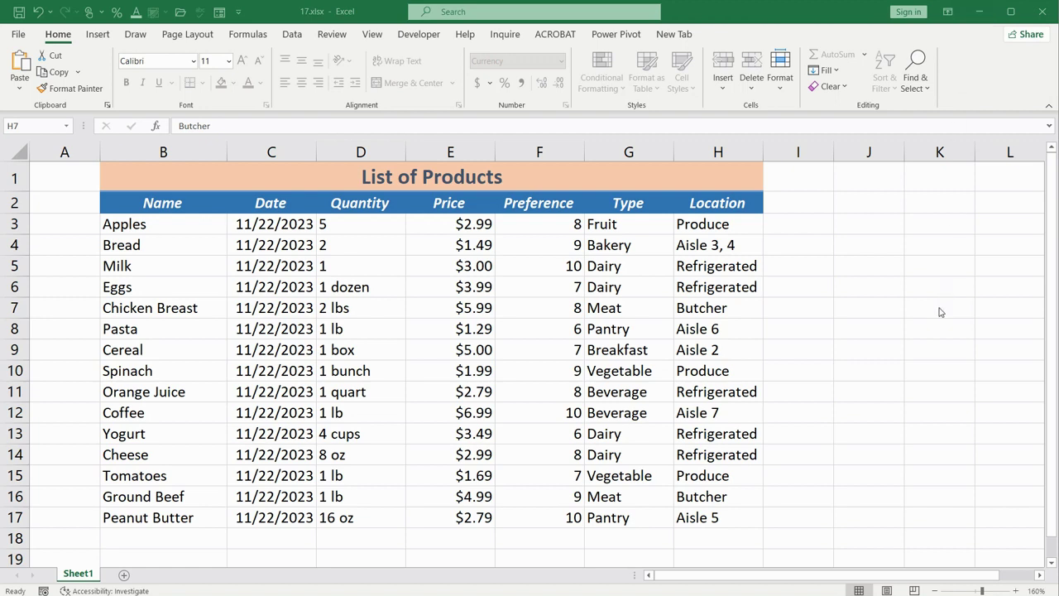
Remove the protection from the sheet and select the Type cell for Milk, G5.
{"action": "left_click", "coordinate": [330, 35]}
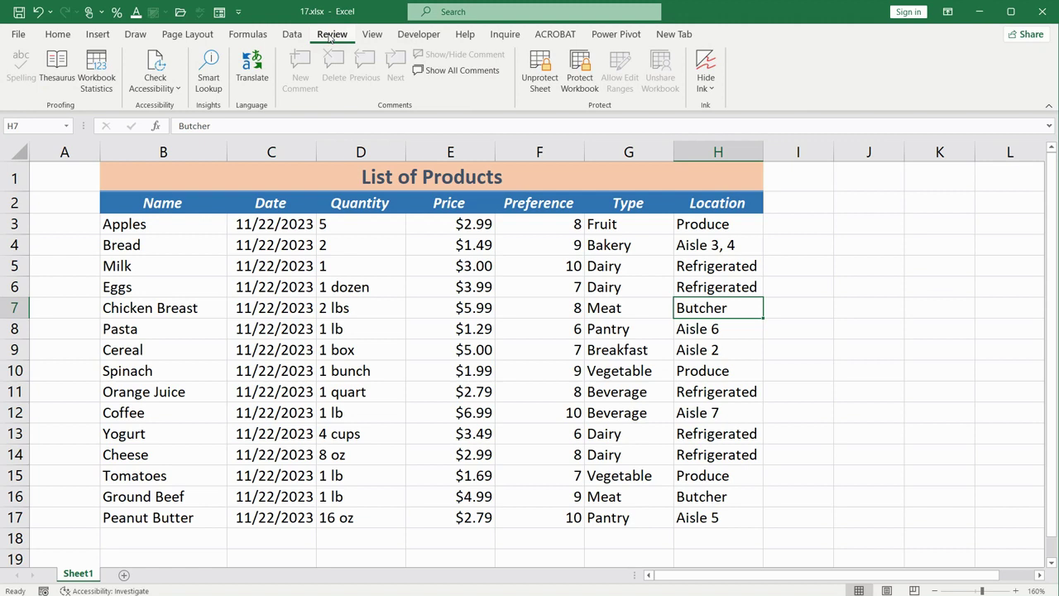
{"action": "left_click", "coordinate": [544, 88]}
{"action": "left_click", "coordinate": [612, 266]}
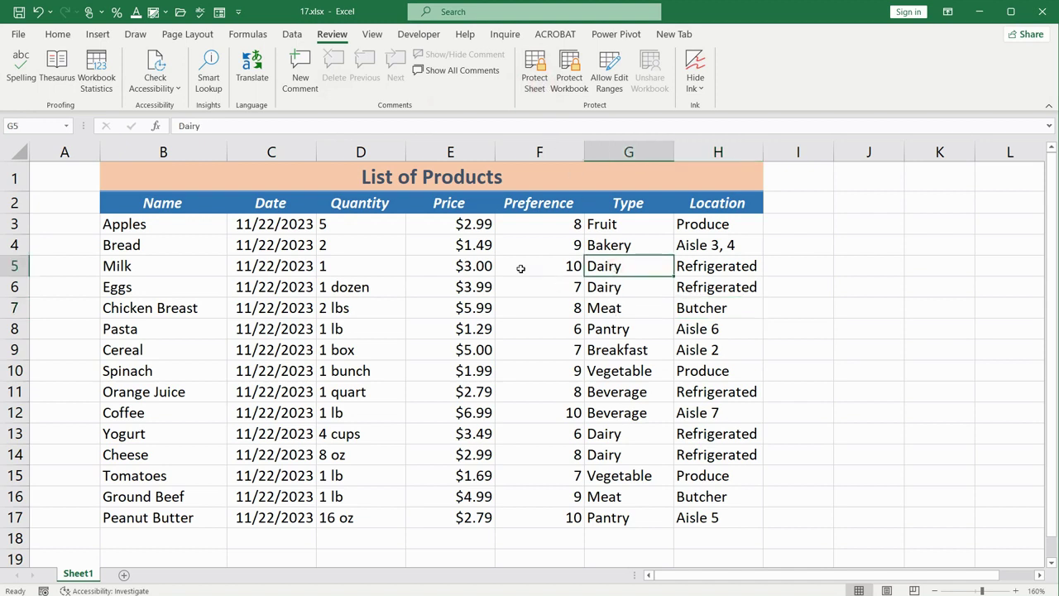
Set the Preference value for Milk in cell F5 to 2.
{"action": "left_click", "coordinate": [52, 34]}
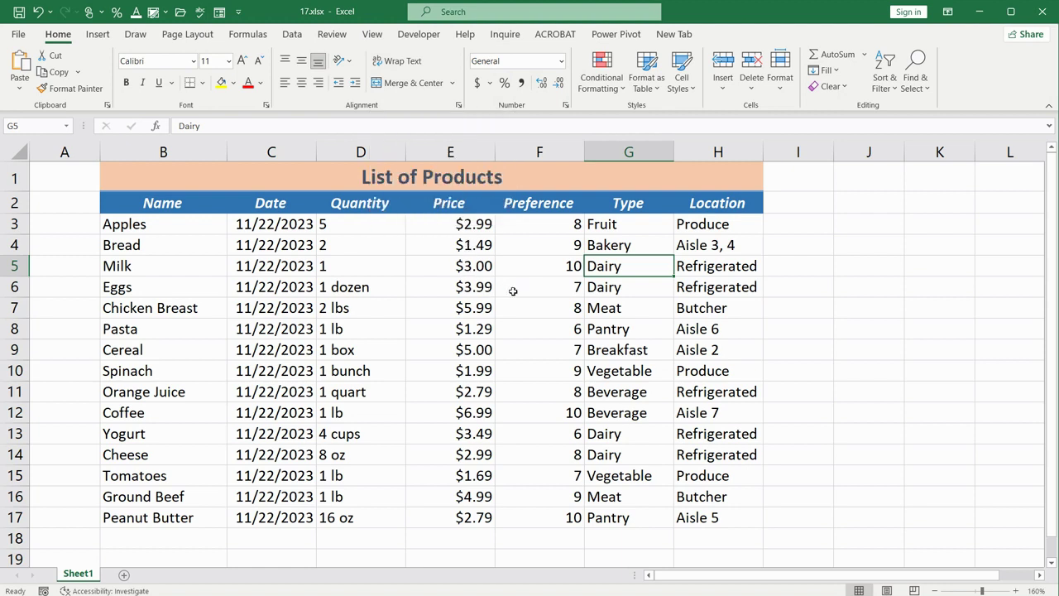
{"action": "left_click", "coordinate": [462, 266]}
{"action": "left_click", "coordinate": [527, 267]}
{"action": "type", "text": "2"}
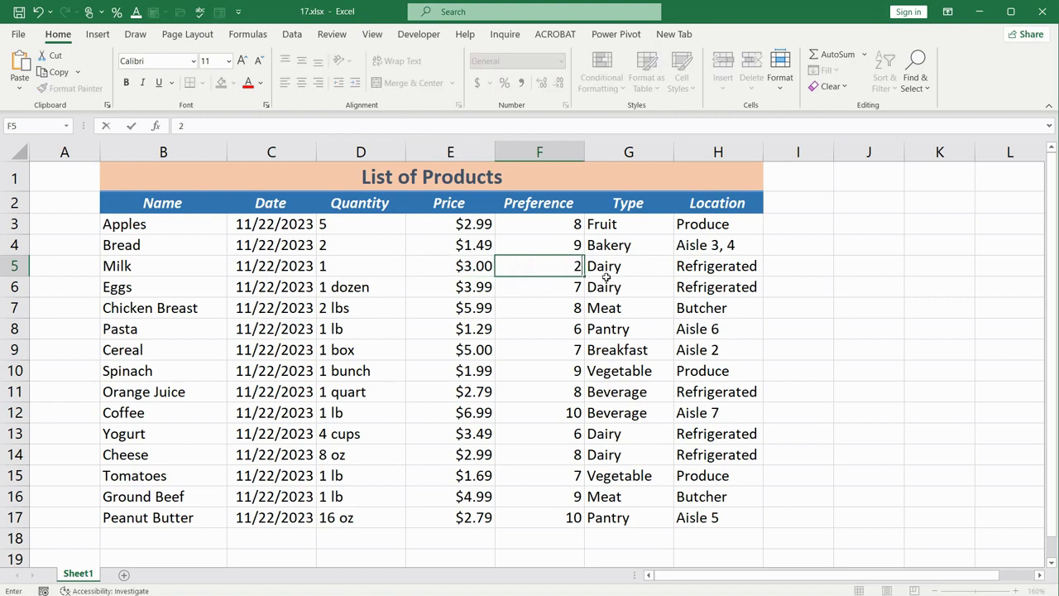
{"action": "left_click", "coordinate": [607, 279]}
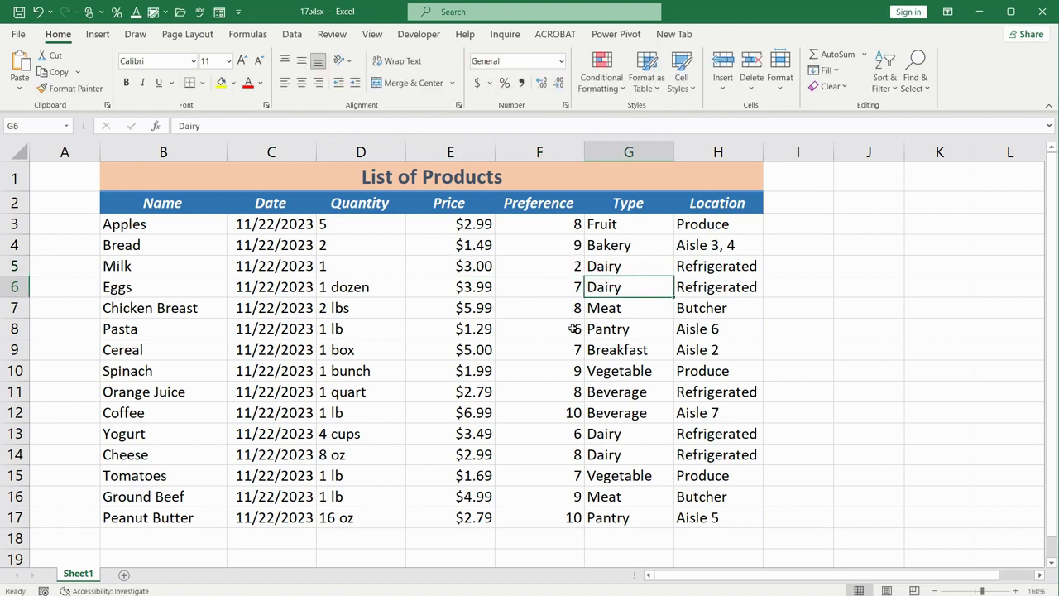
{"action": "scroll", "coordinate": [545, 334], "scroll_direction": "down", "scroll_amount": 1}
{"action": "scroll", "coordinate": [545, 334], "scroll_direction": "down", "scroll_amount": 1}
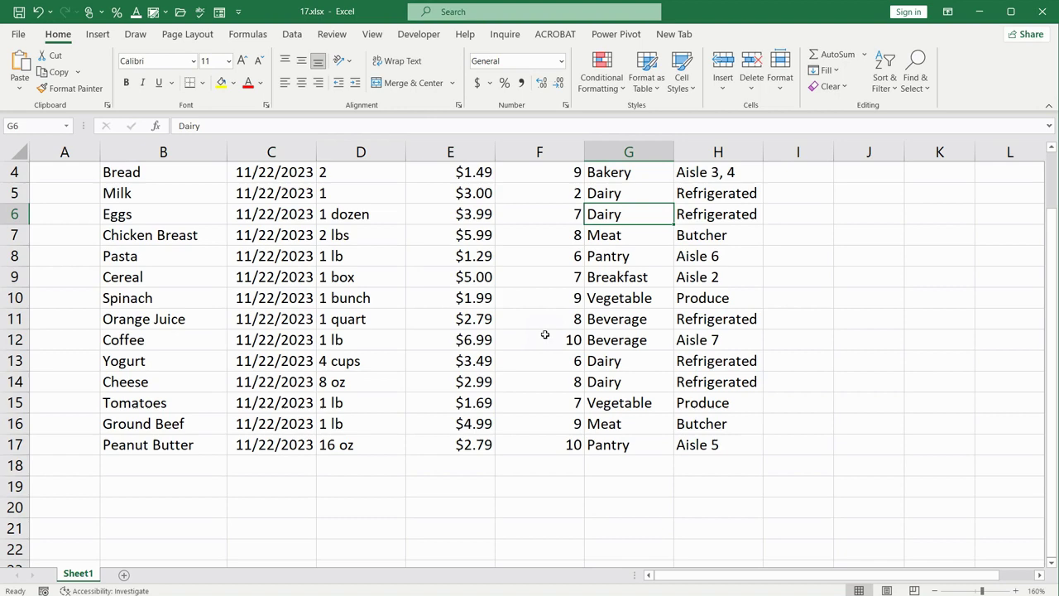
{"action": "scroll", "coordinate": [546, 334], "scroll_direction": "up", "scroll_amount": 2}
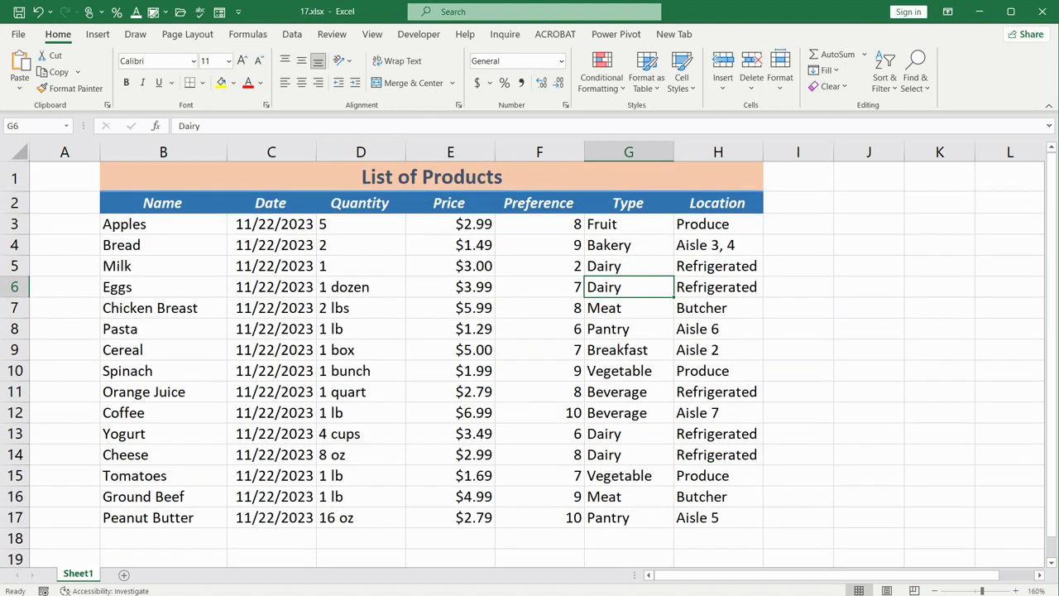
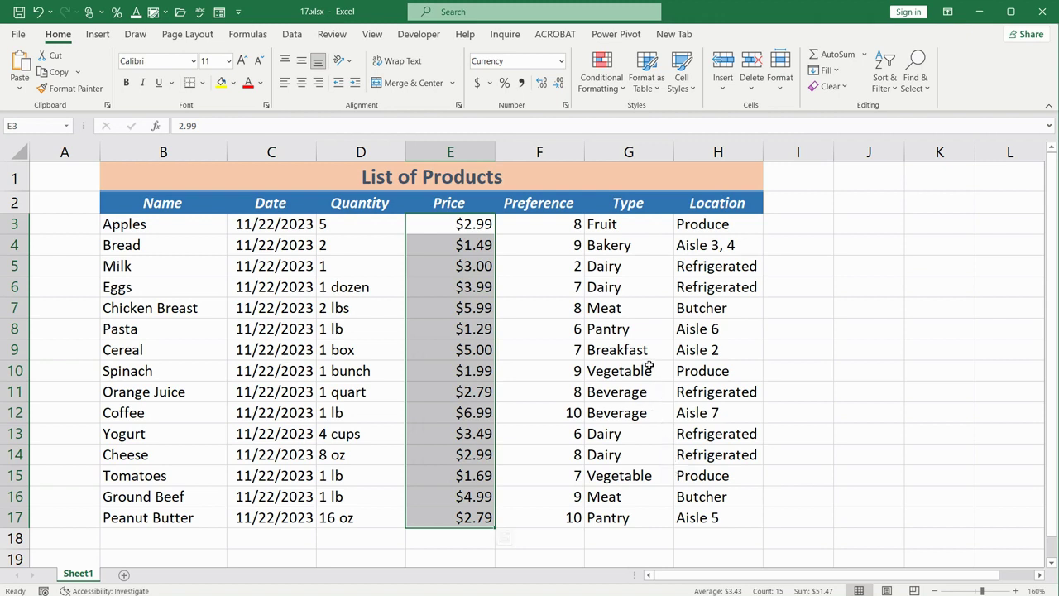
Select the whole product table and protect the sheet without a password, allowing only selection of locked and unlocked cells.
{"action": "left_click", "coordinate": [465, 286]}
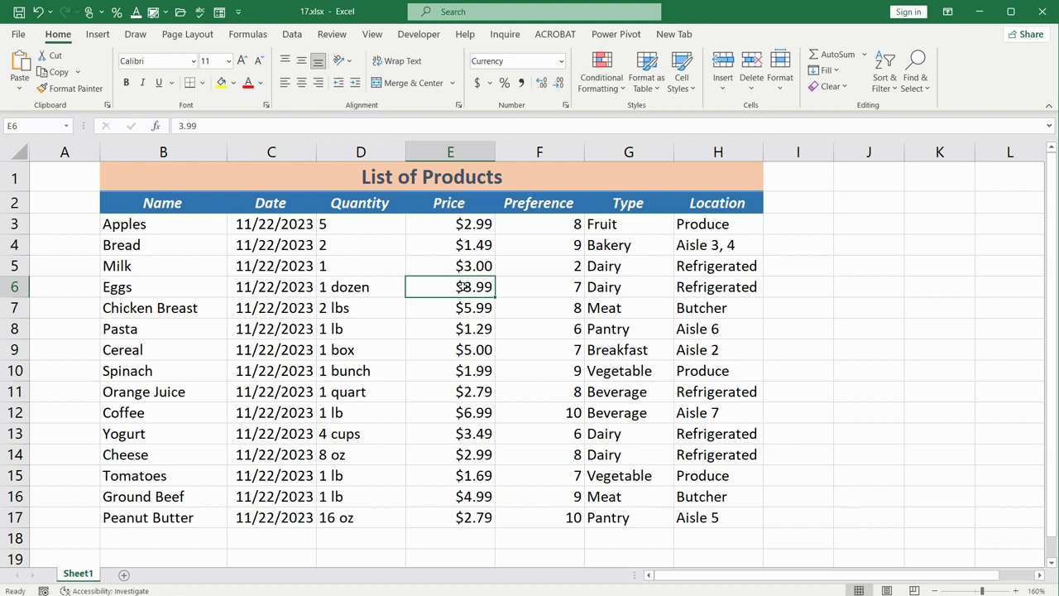
{"action": "key", "text": "ctrl+a"}
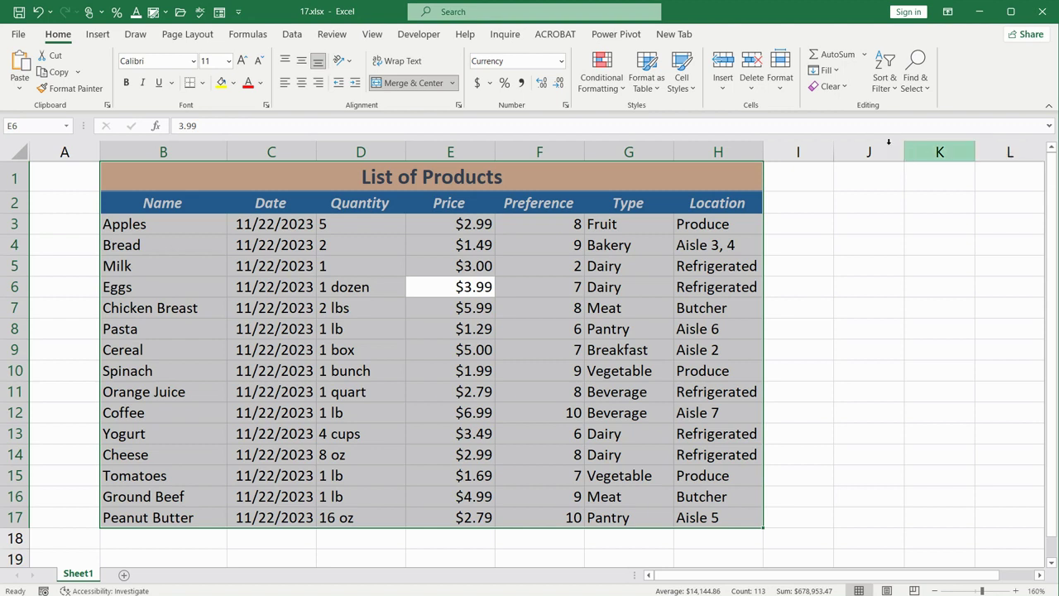
{"action": "left_click", "coordinate": [331, 34]}
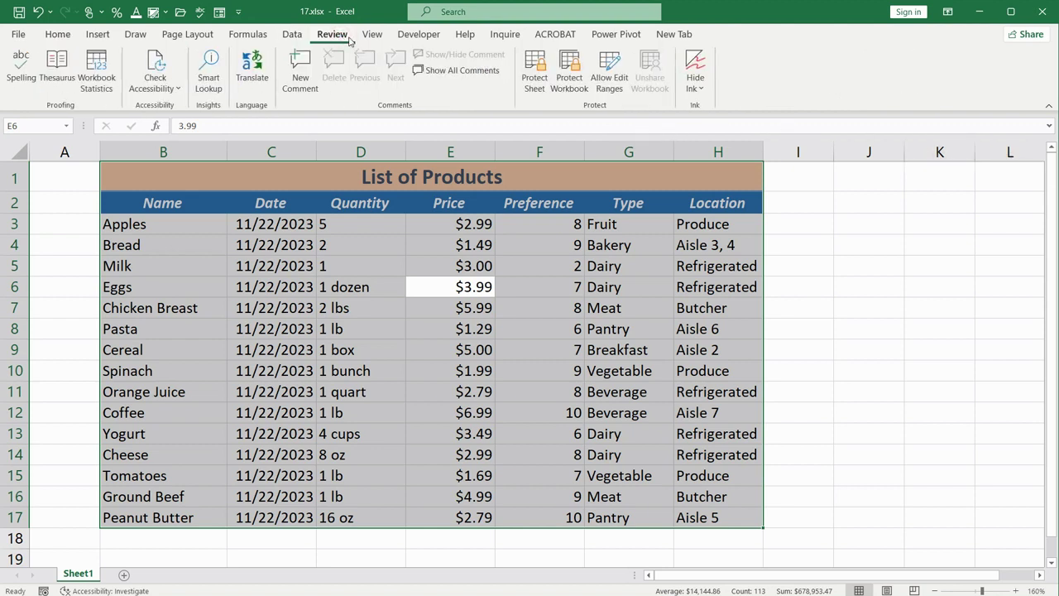
{"action": "left_click", "coordinate": [534, 74]}
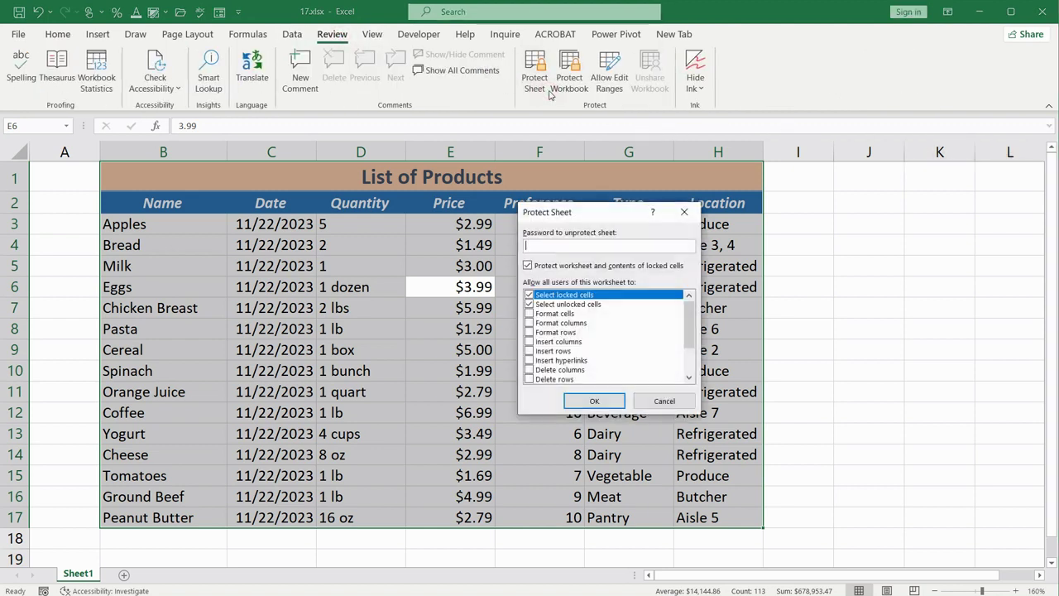
{"action": "left_click", "coordinate": [586, 401]}
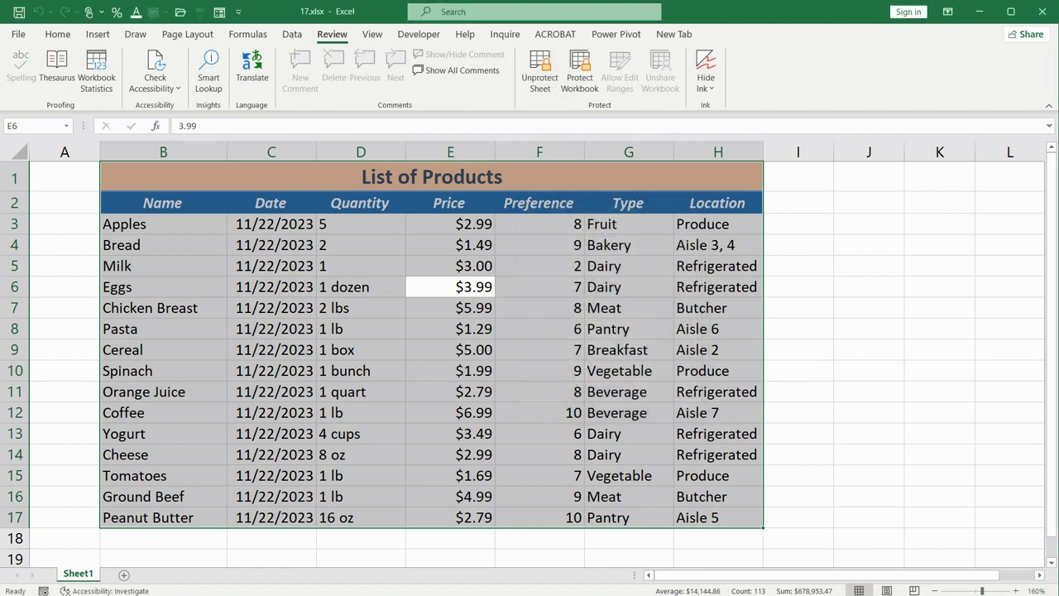